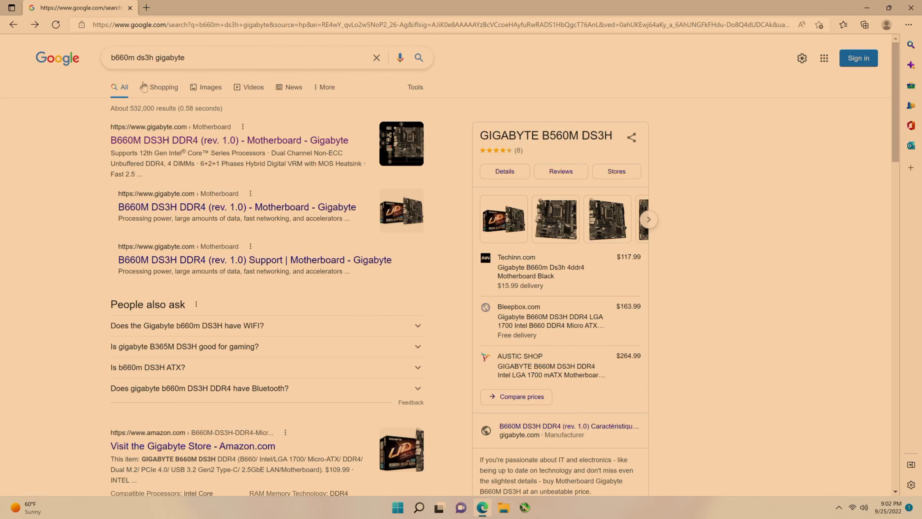
- Download RGB Fusion B22.0713.1 from the B660M DS3H DDR4 support page's Utility list
left_click(184, 139)
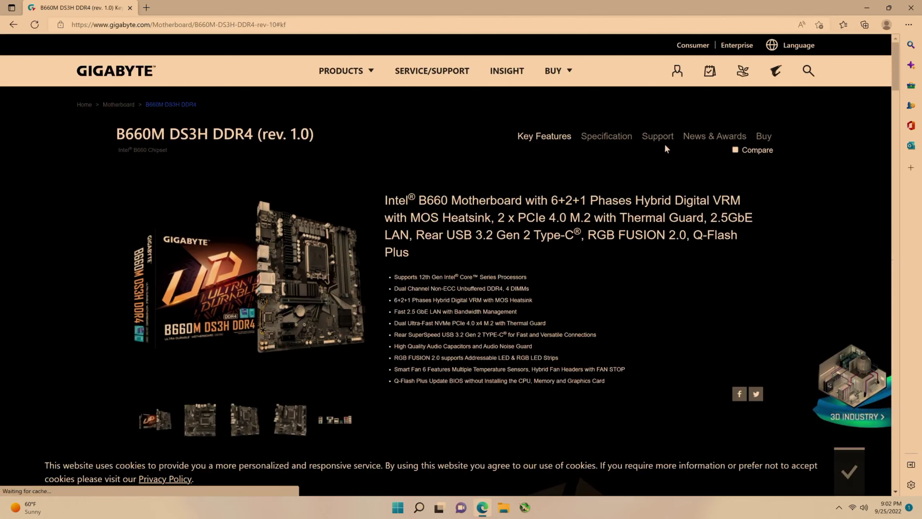
left_click(664, 139)
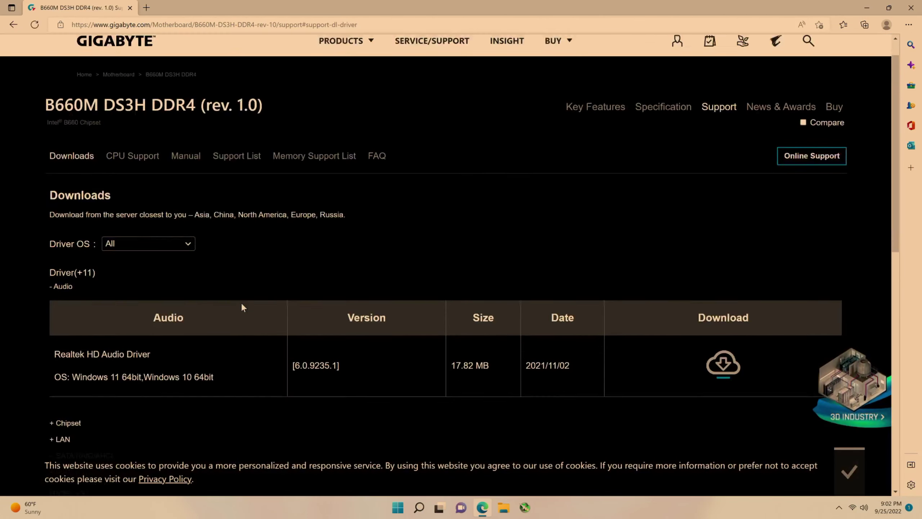
scroll(218, 315, "down", 2)
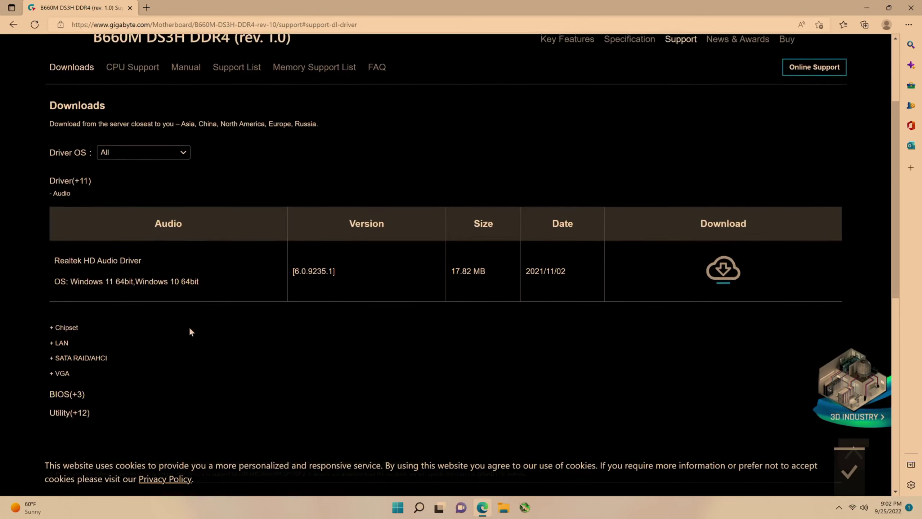
left_click(67, 410)
scroll(217, 350, "down", 3)
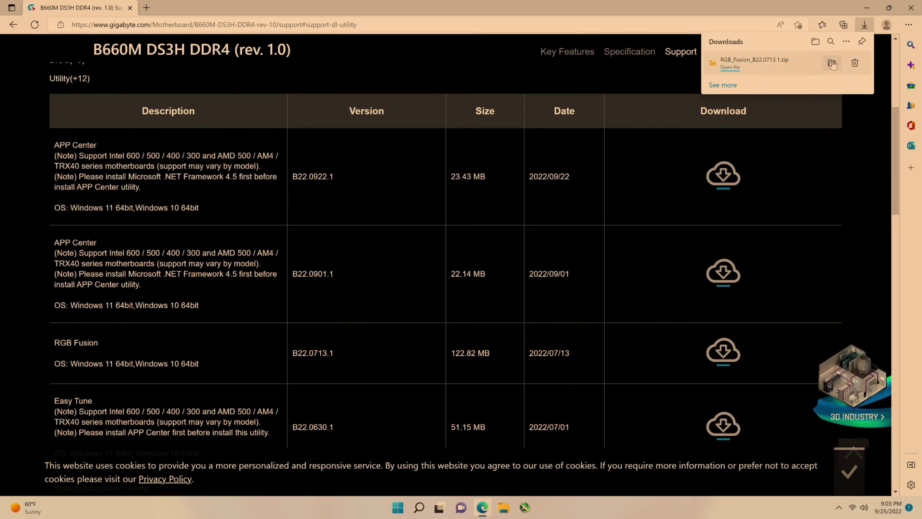
- Extract RGB_Fusion_B22.0713.1.zip and run UpdPack_B22.0713.1 from the extracted B22.0713.1 folder
left_click(832, 64)
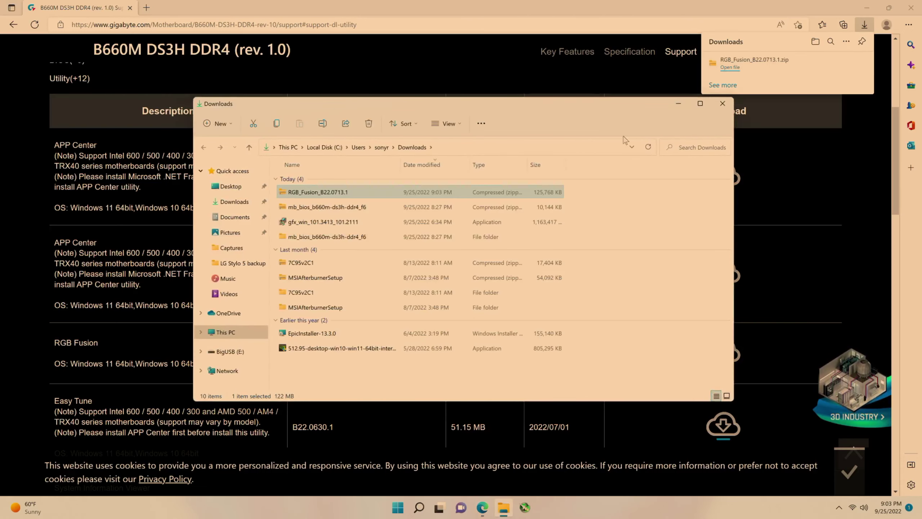
right_click(365, 190)
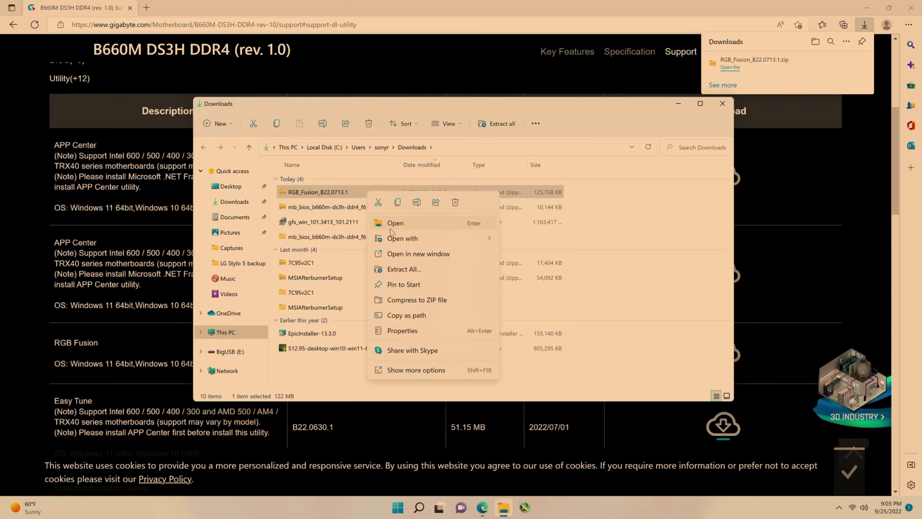
left_click(417, 269)
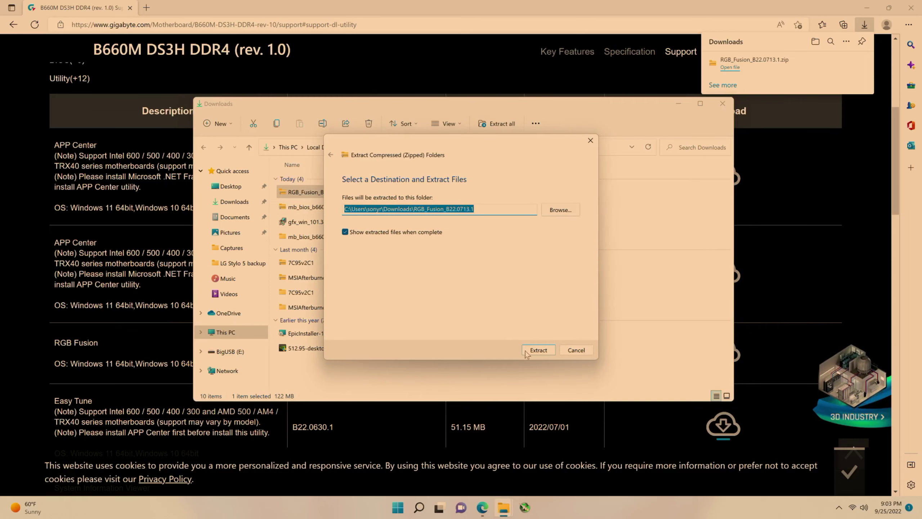
left_click(528, 351)
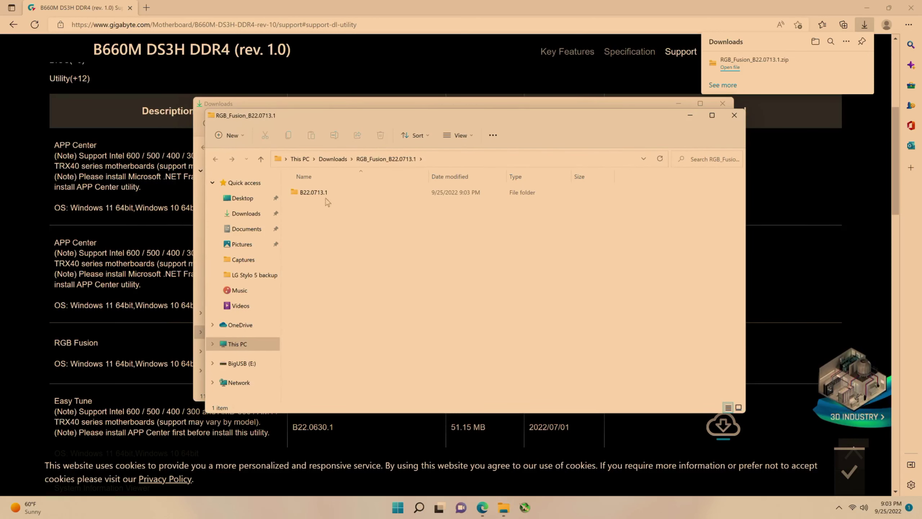
double_click(309, 197)
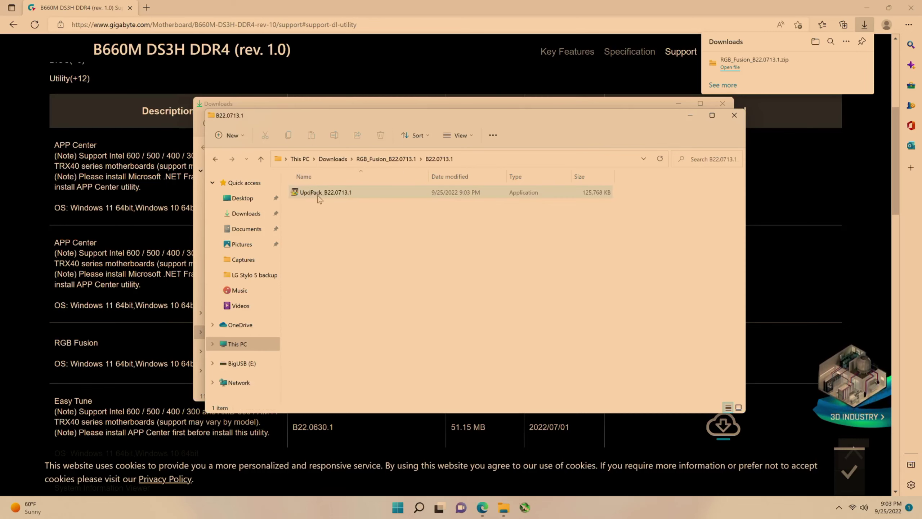
double_click(335, 192)
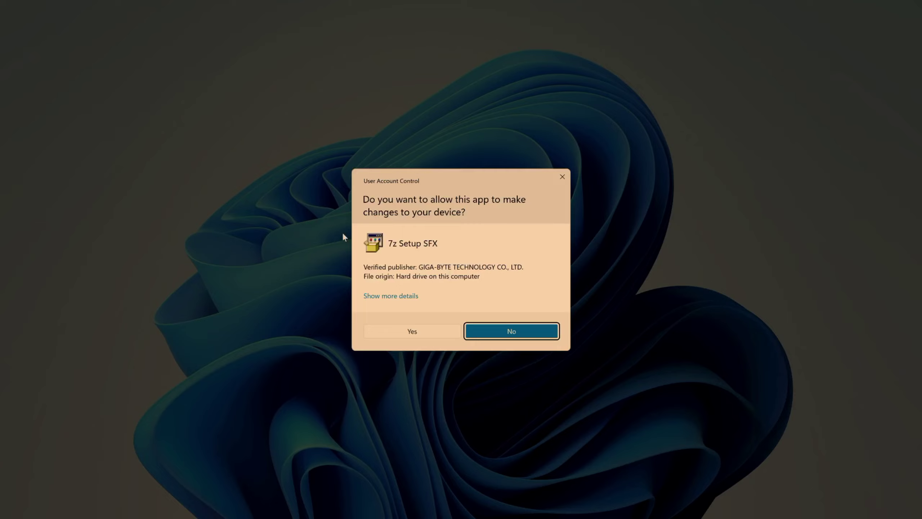
- Approve the installer's UAC prompt, then minimize both Explorer windows and the browser
left_click(404, 329)
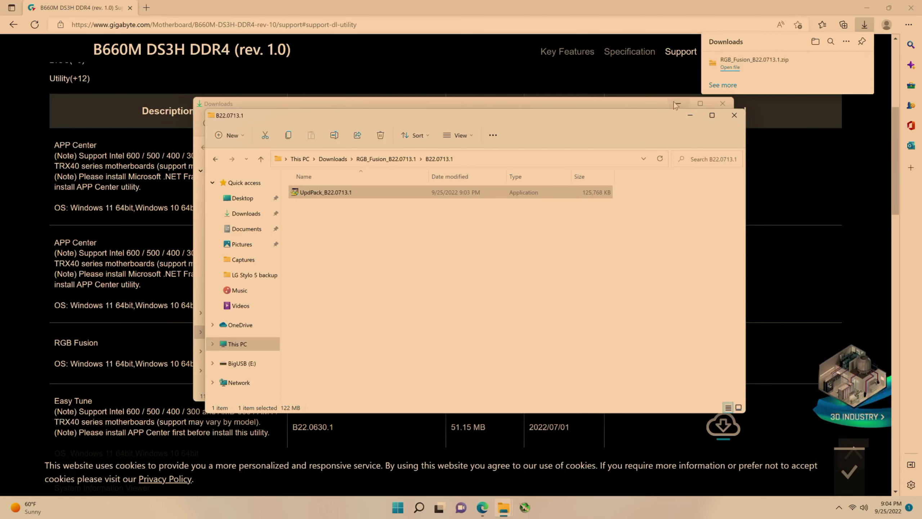
left_click(690, 115)
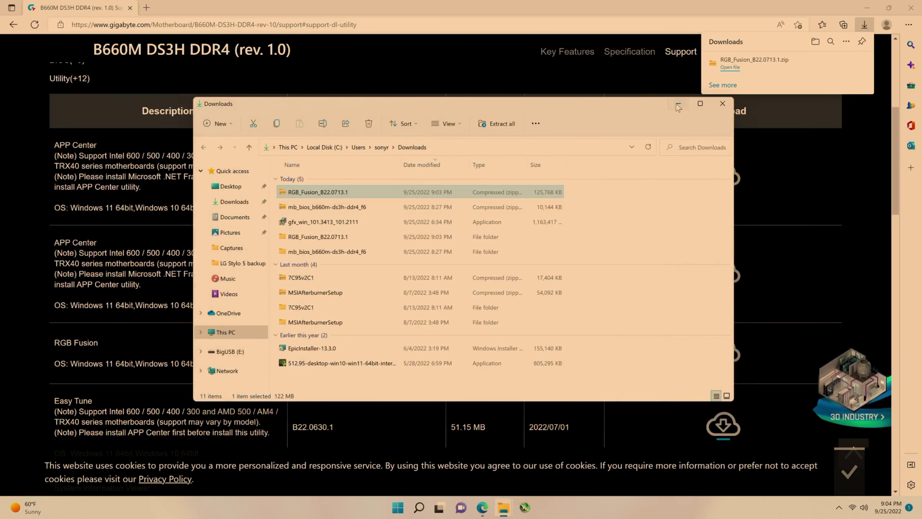
left_click(677, 105)
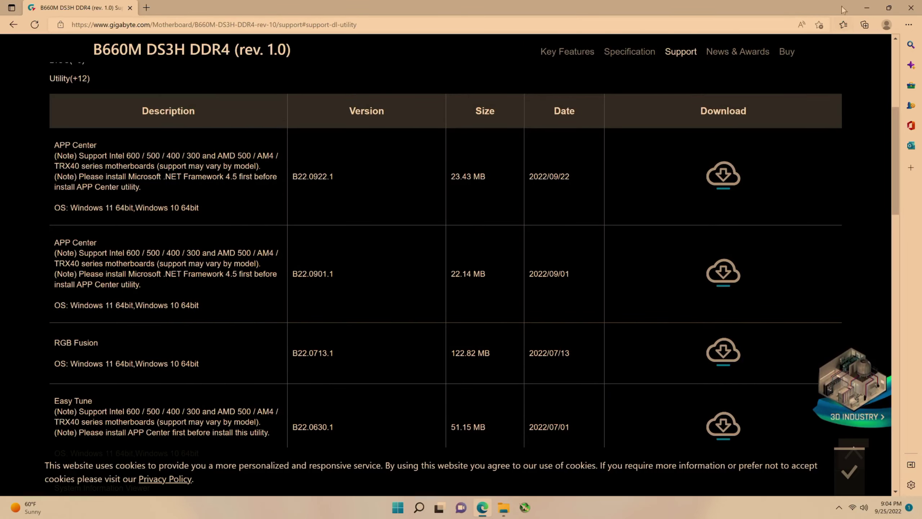
left_click(867, 9)
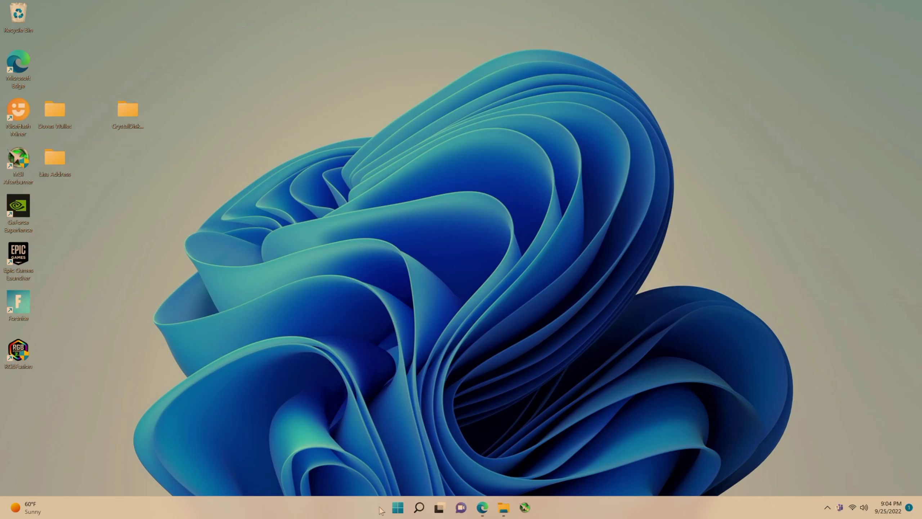
- Launch RGB Fusion from its RGBFusion desktop shortcut and approve the UAC prompt
double_click(20, 347)
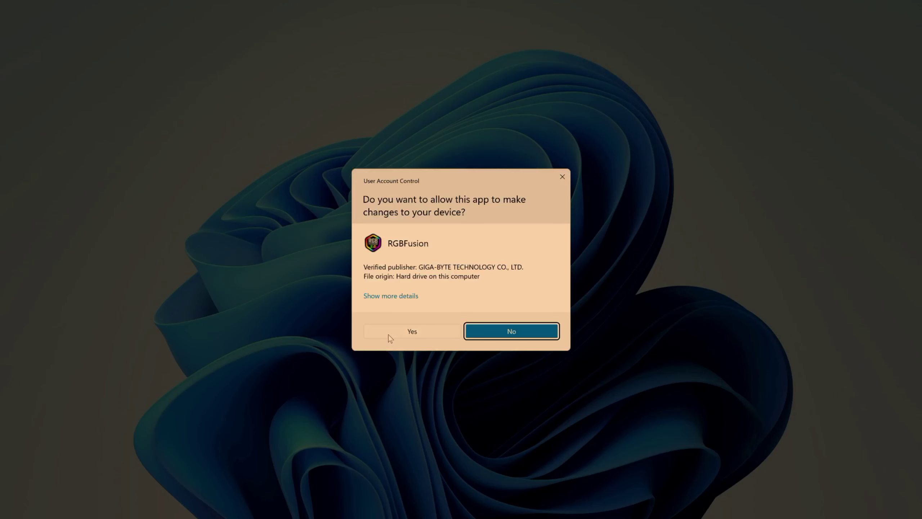
left_click(401, 331)
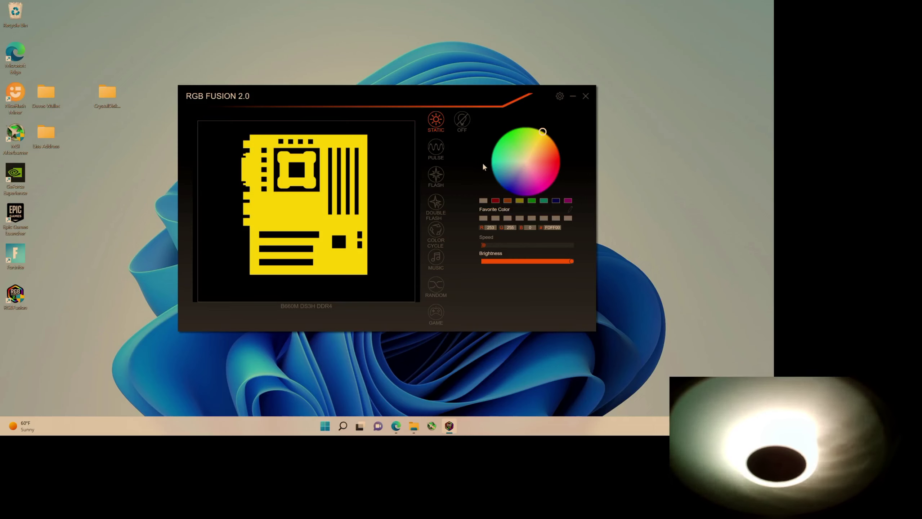
- Set the lighting colour to red, then try Pulse, Flash, Double Flash and Color Cycle effects
left_click(509, 186)
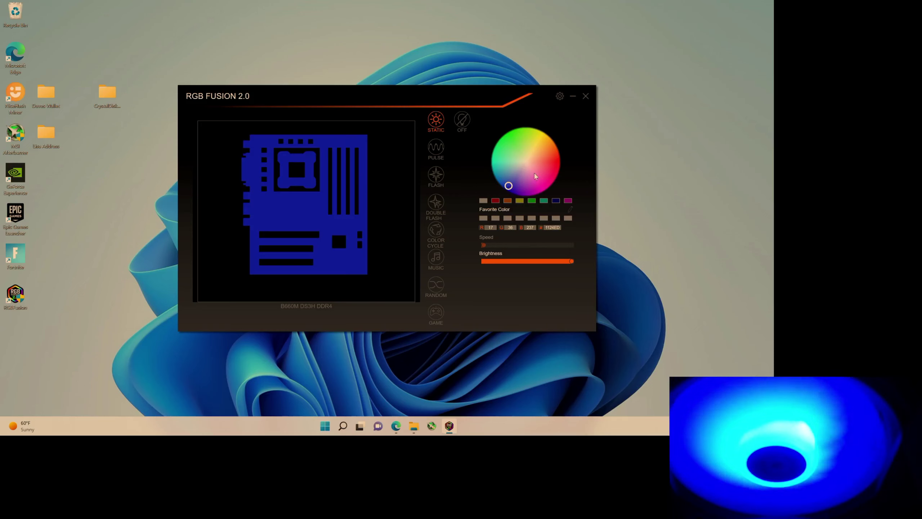
left_click(558, 164)
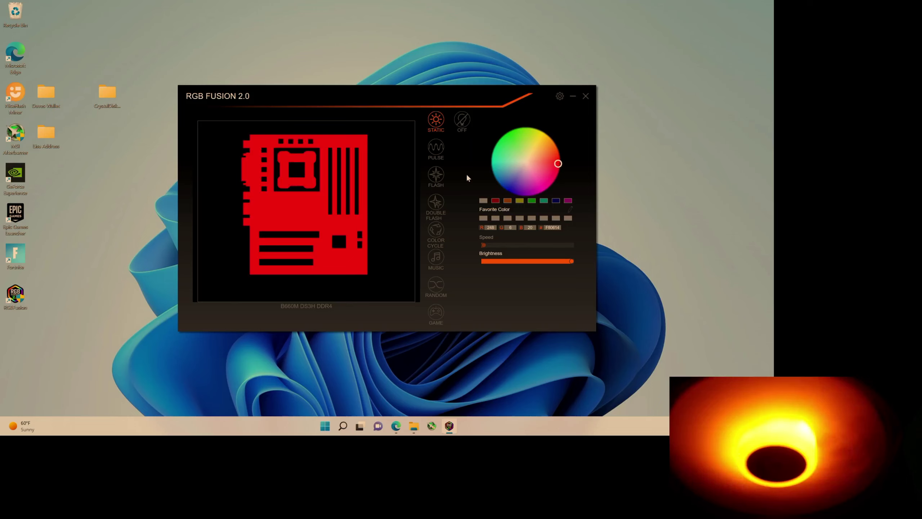
left_click(440, 152)
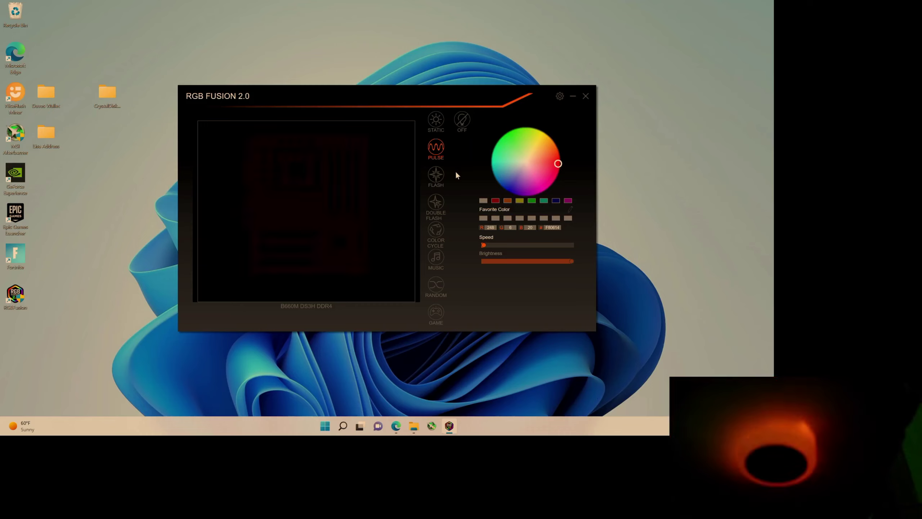
left_click(435, 178)
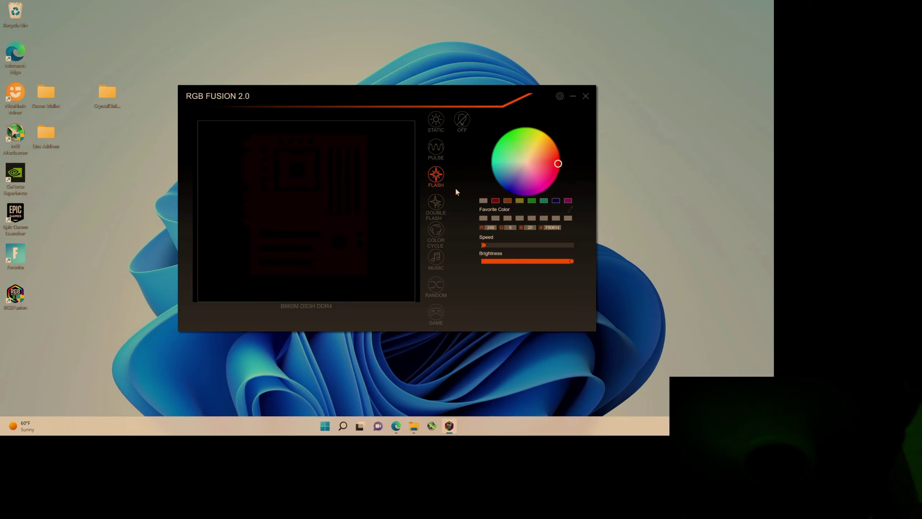
left_click(435, 205)
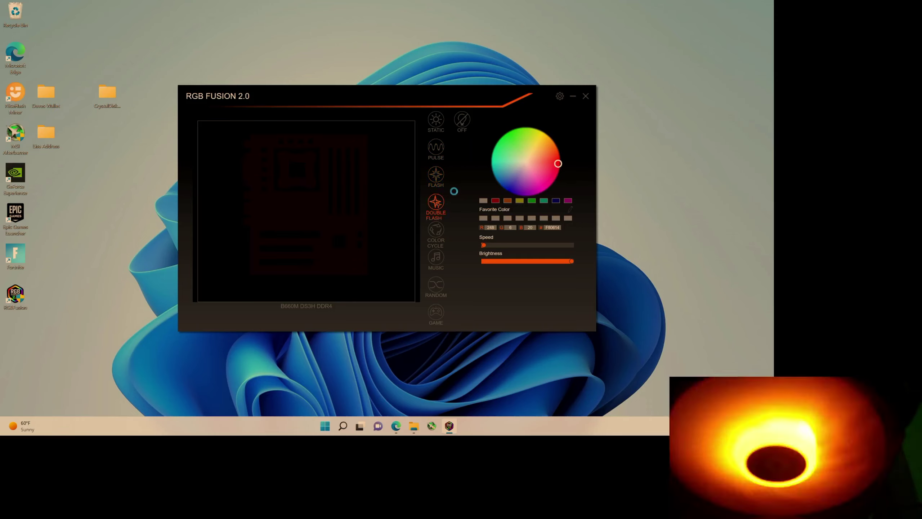
left_click(436, 231)
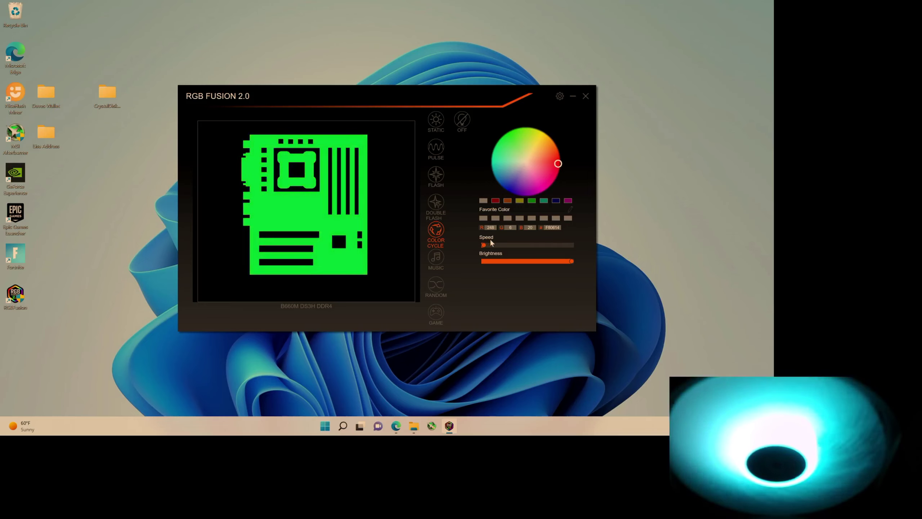
- Nudge the Color Cycle speed up and back down, then try Music, Random and Game modes
left_click(521, 245)
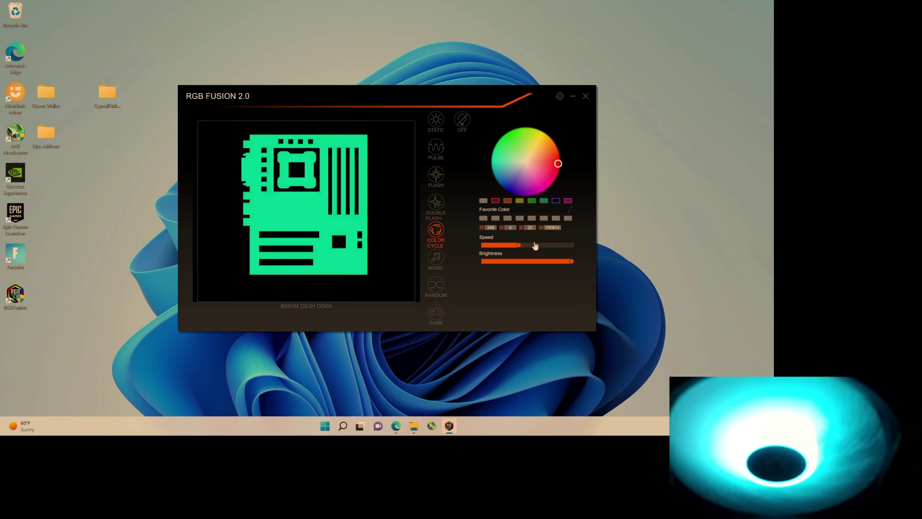
left_click(483, 245)
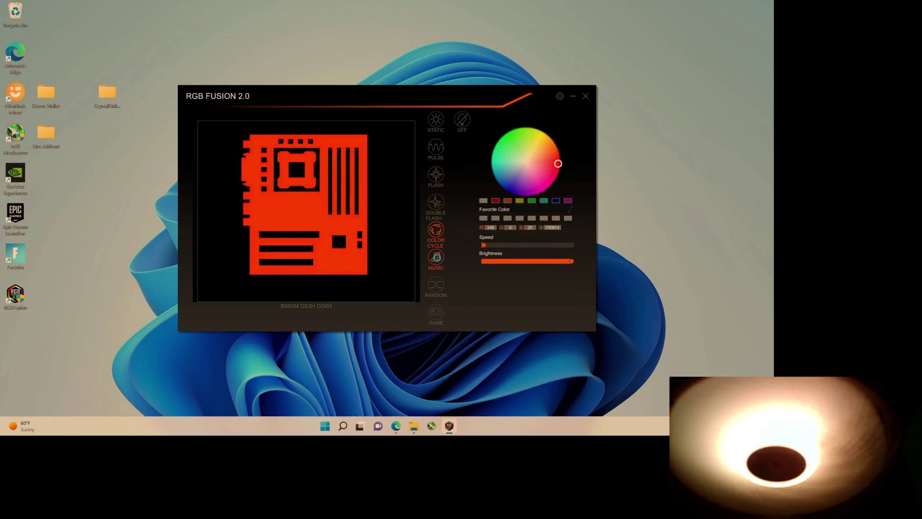
left_click(436, 264)
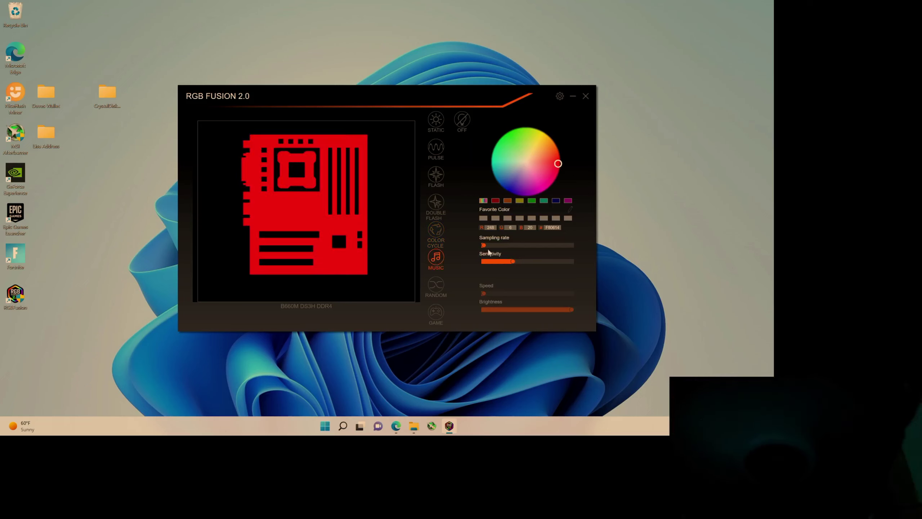
left_click(439, 286)
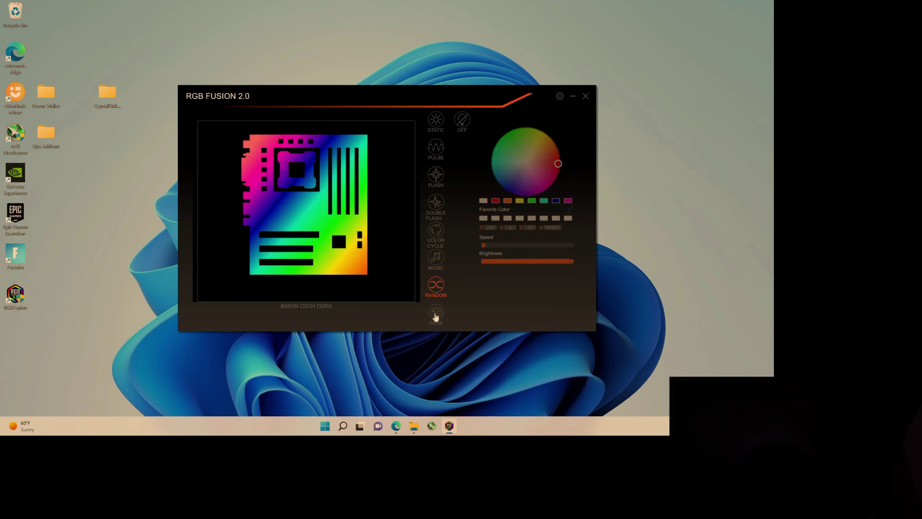
left_click(435, 313)
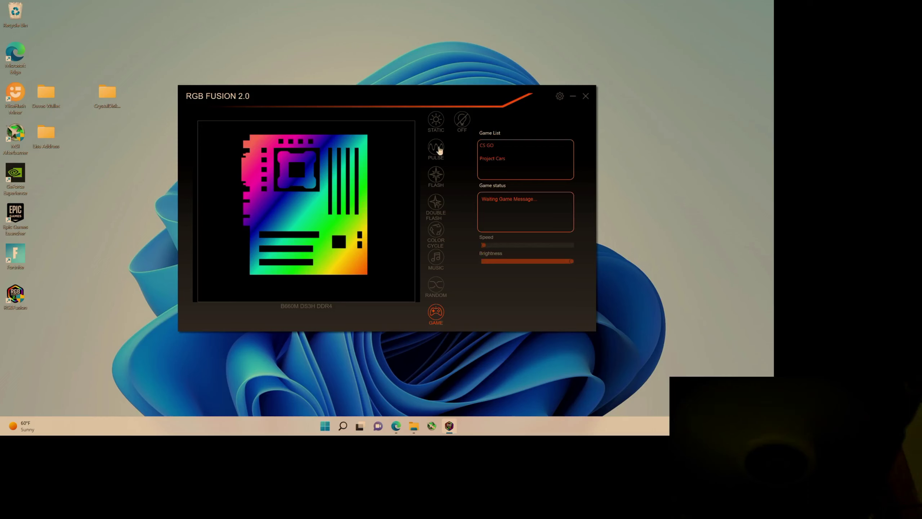
- Switch the red lighting from Static to Pulse, and cancel out of the settings dialog unchanged
left_click(436, 119)
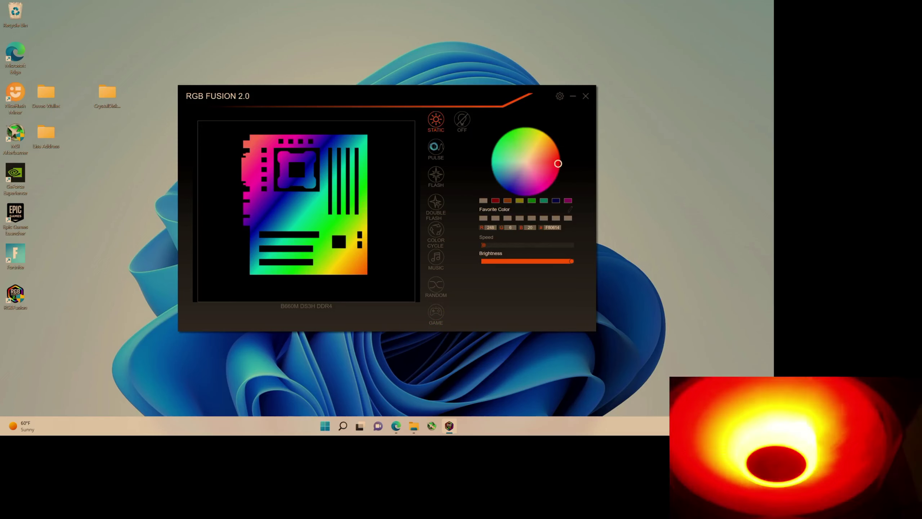
left_click(436, 152)
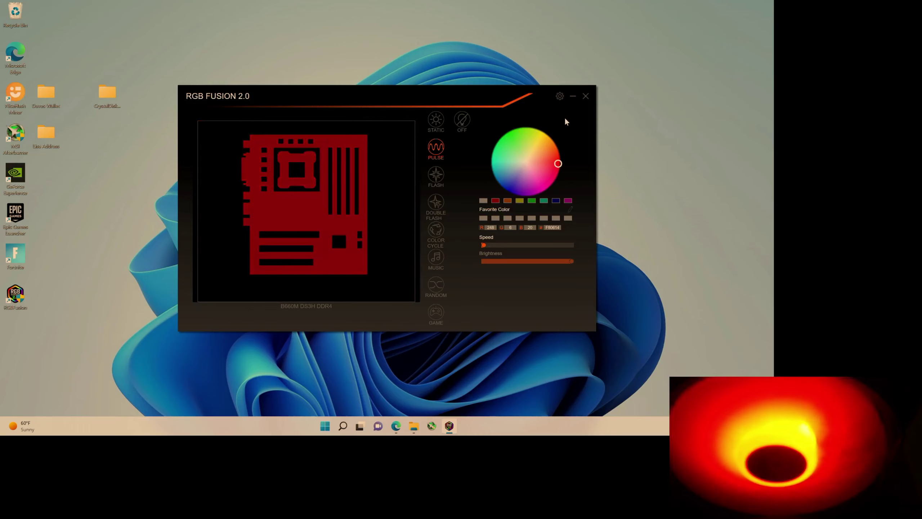
left_click(559, 97)
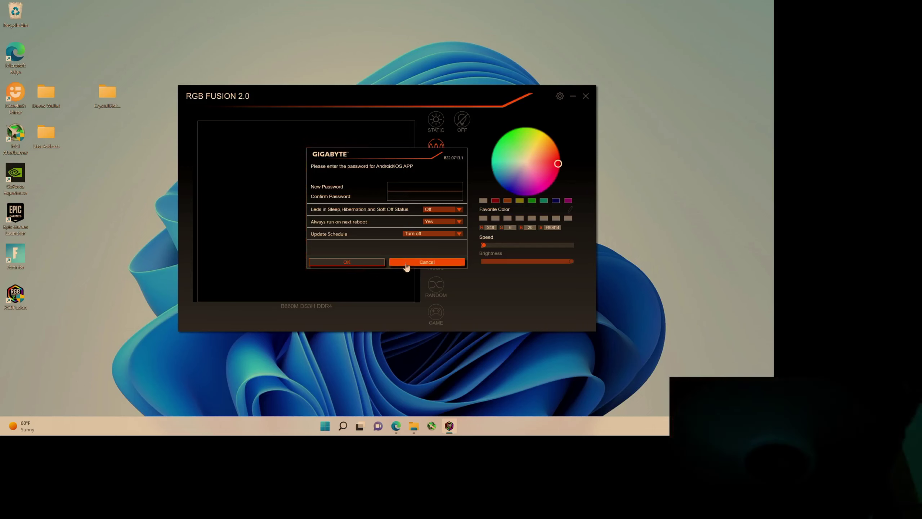
left_click(427, 262)
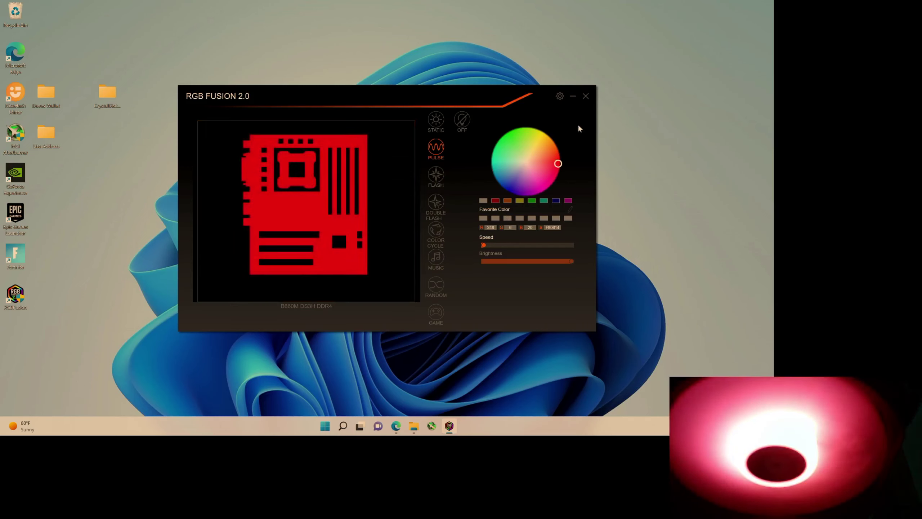